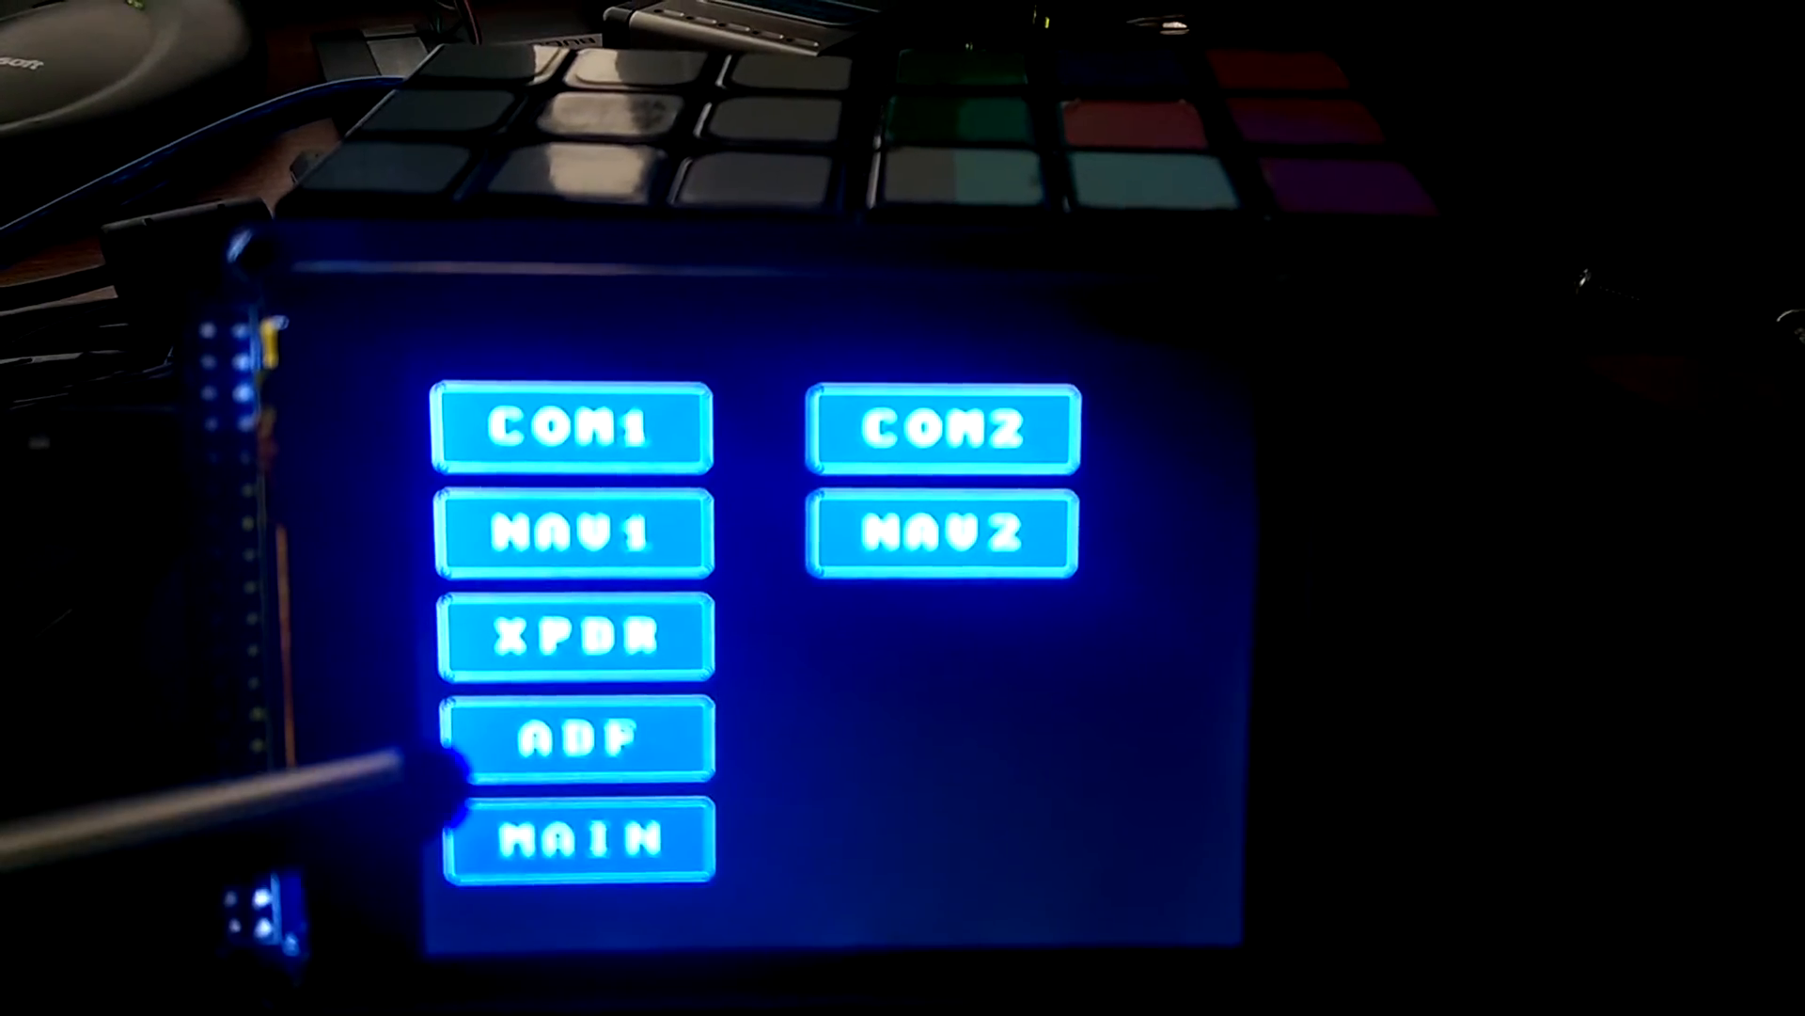
Step: View NAV1 (113.70 / 117.20), return to the menu, then show the transponder page with code 1200
left_click(564, 548)
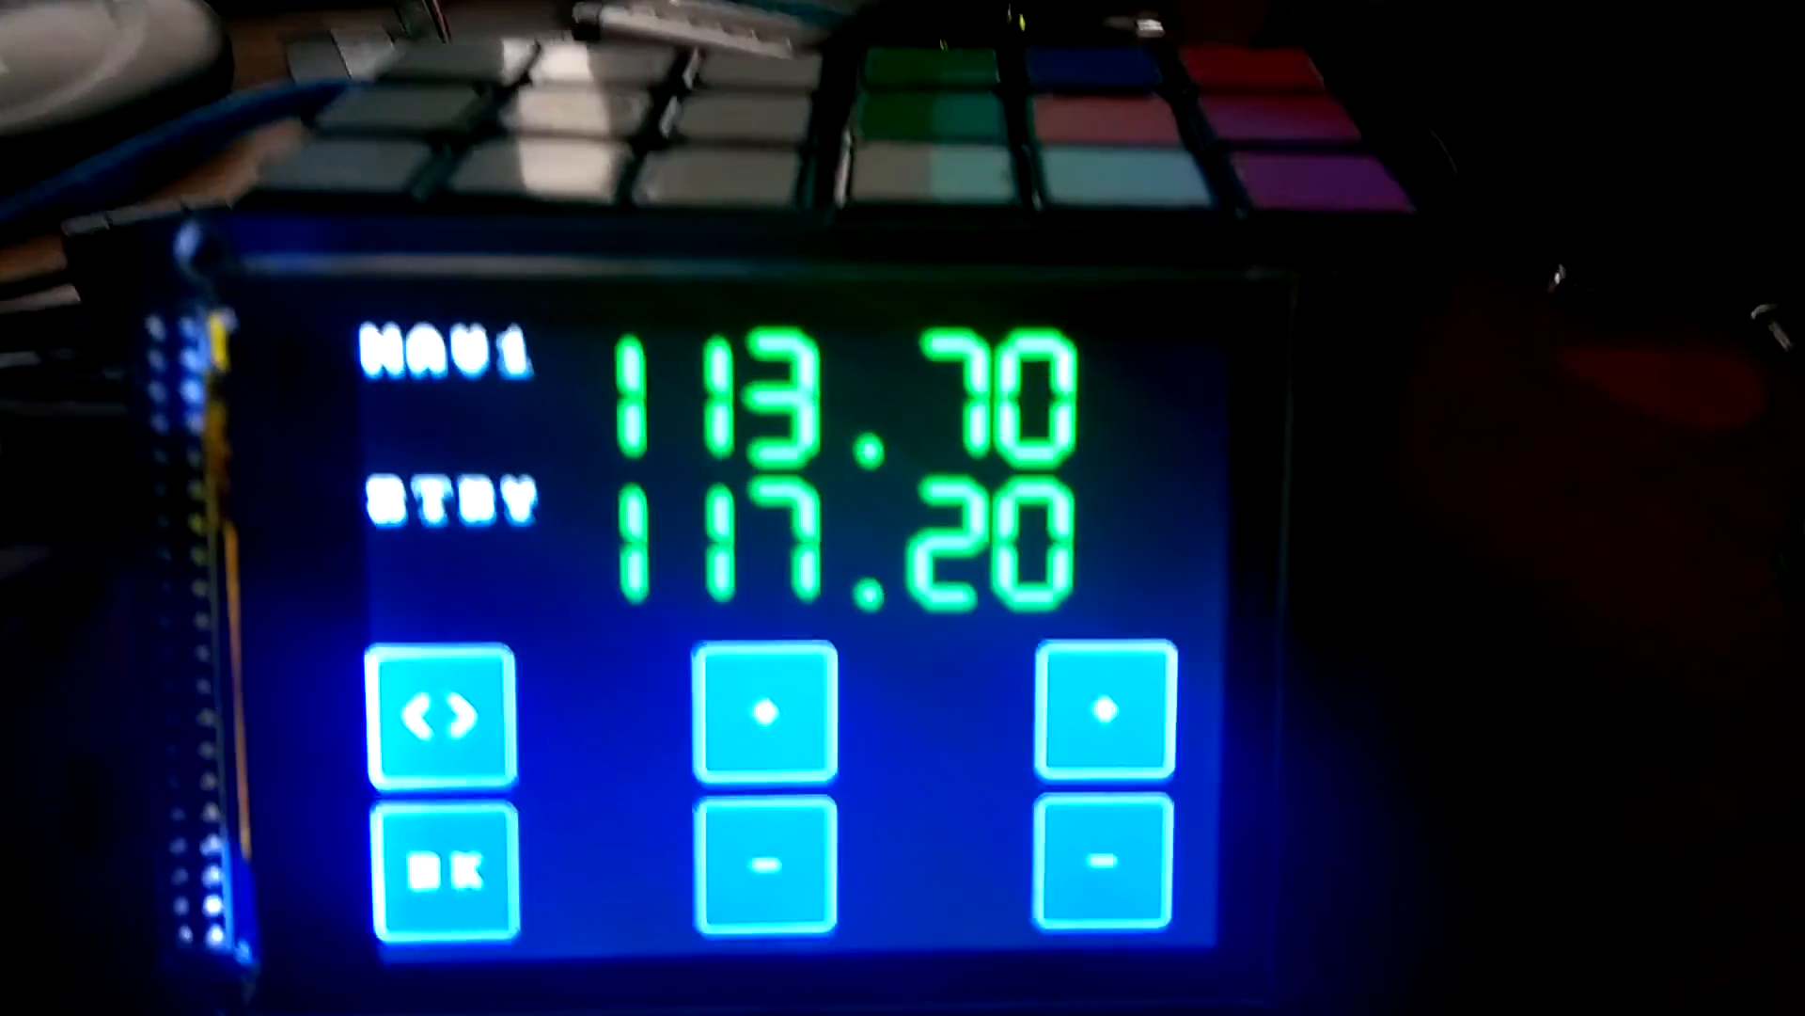
left_click(417, 852)
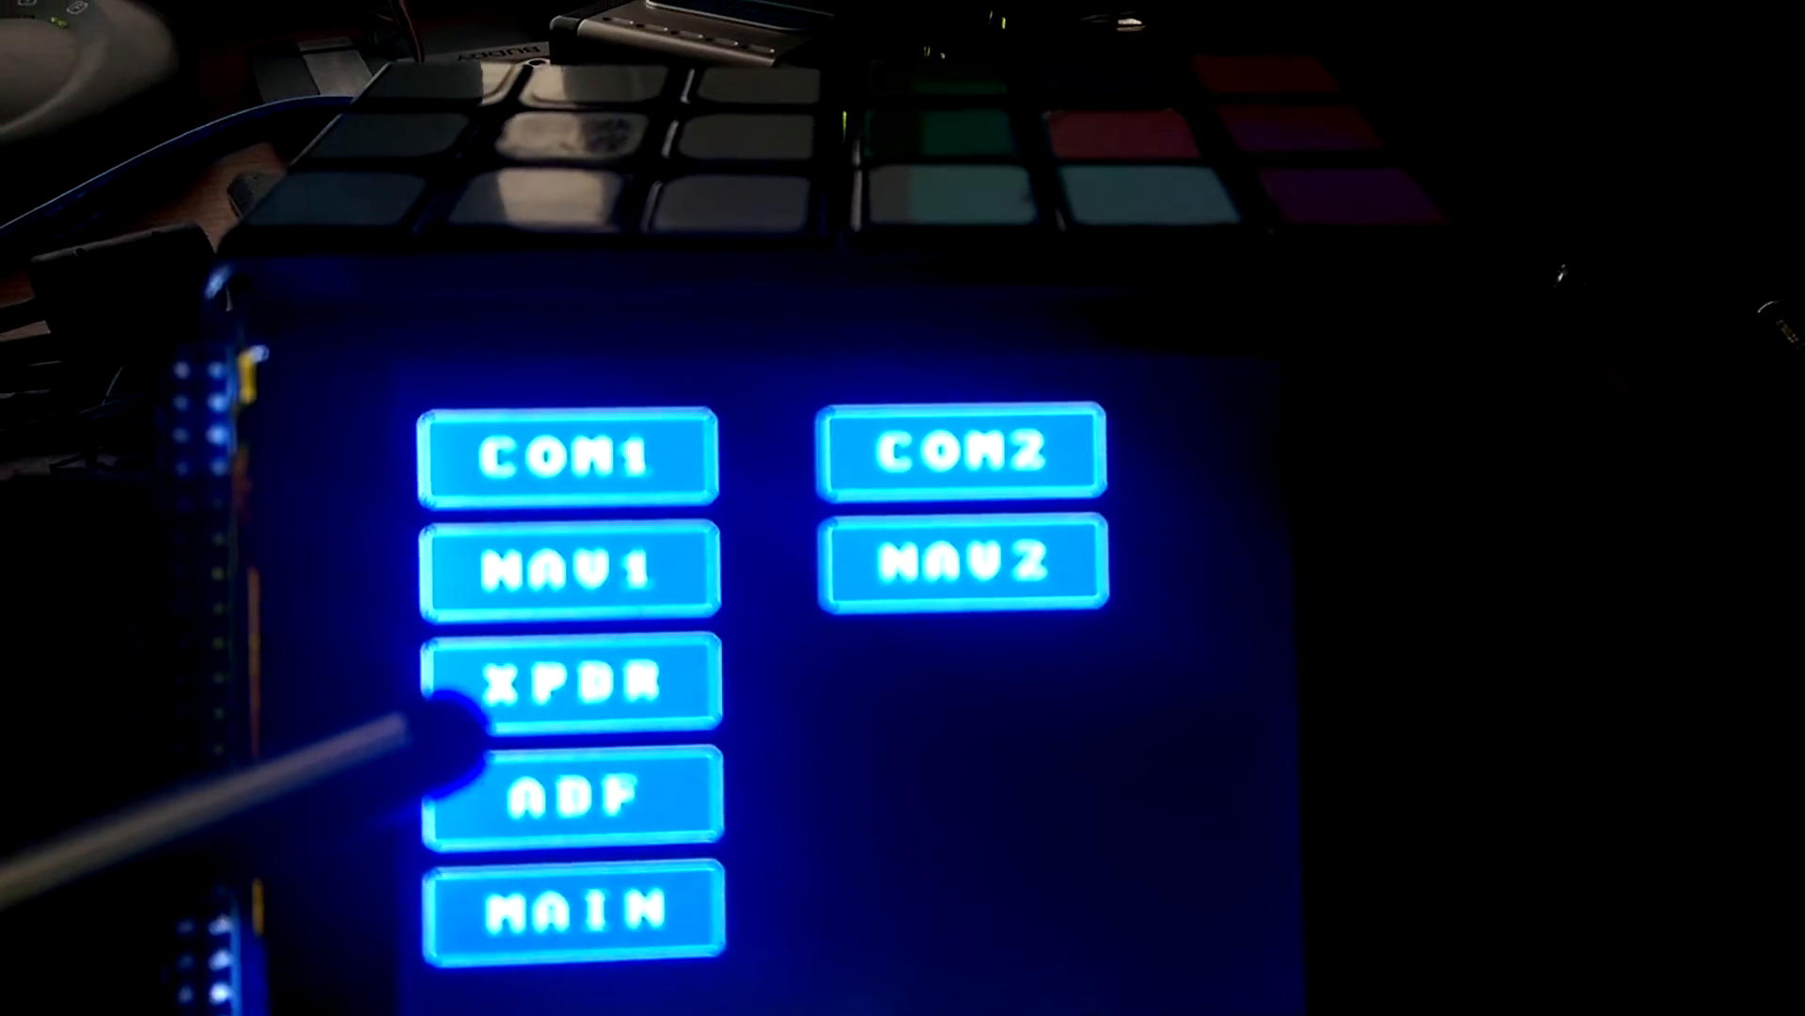
left_click(643, 674)
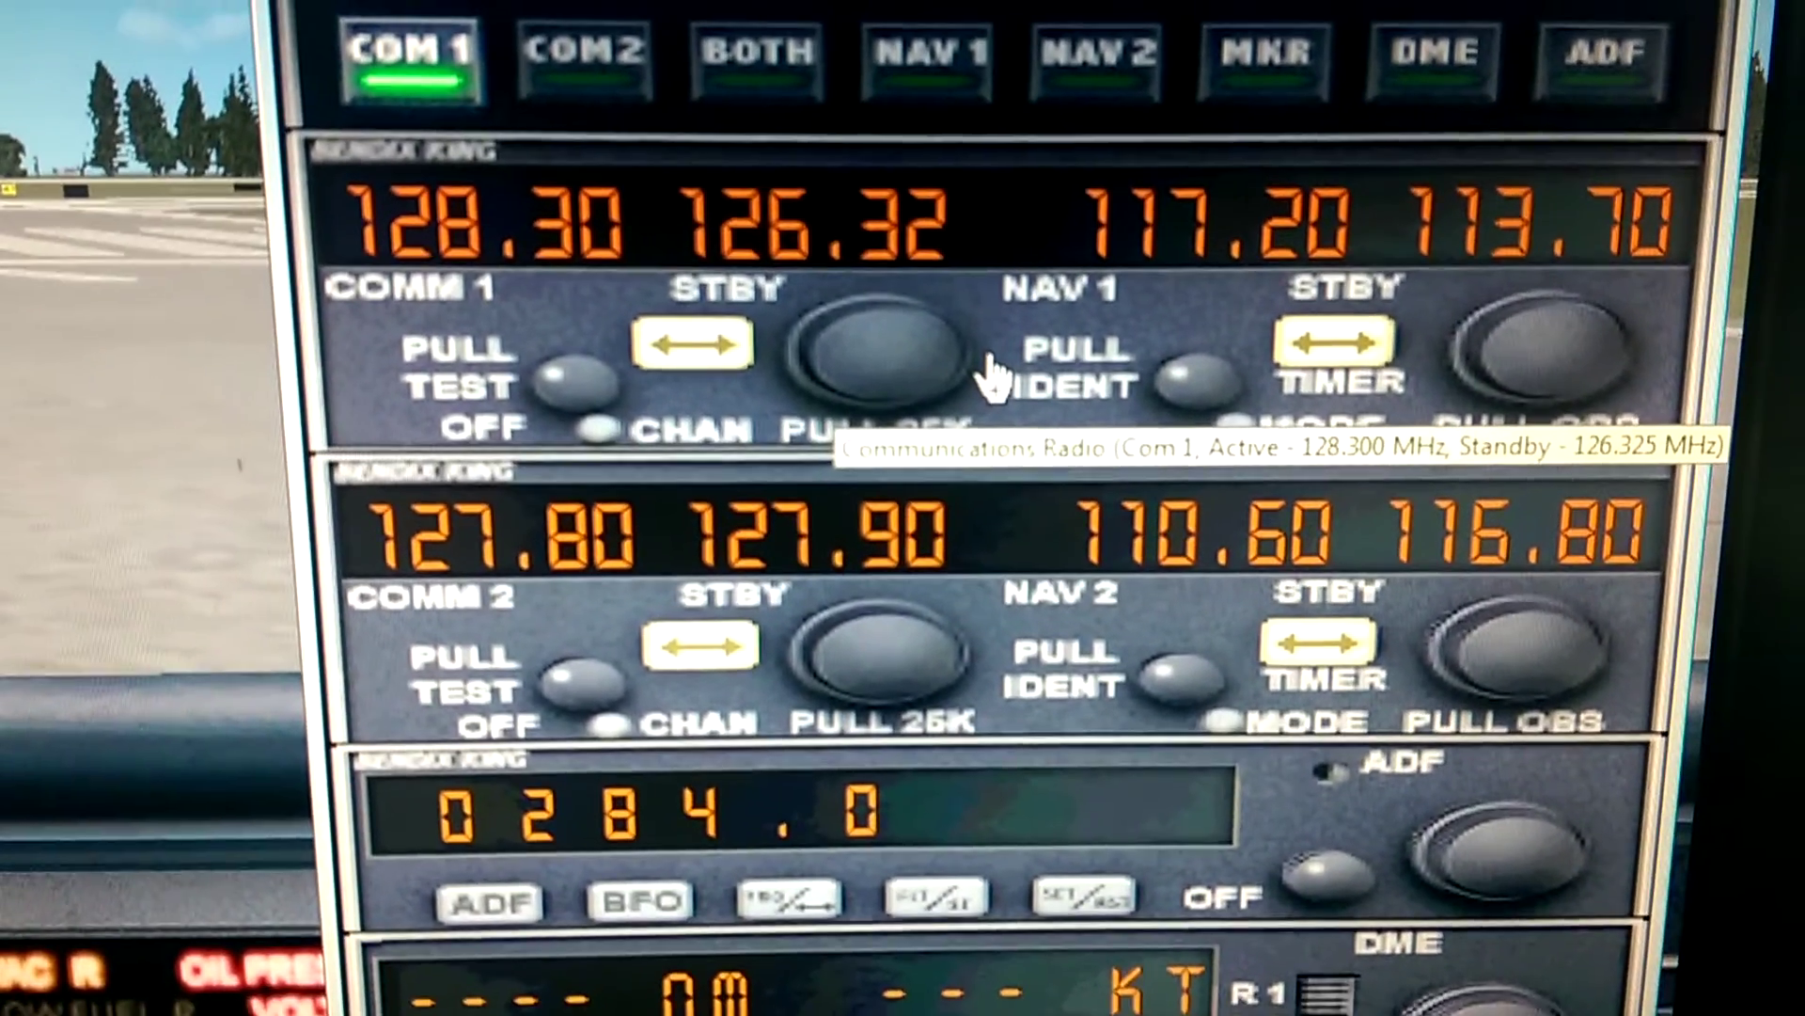
Step: Swap COM1 so 126.325 is active and 128.300 standby in the Bendix King stack
left_click(694, 345)
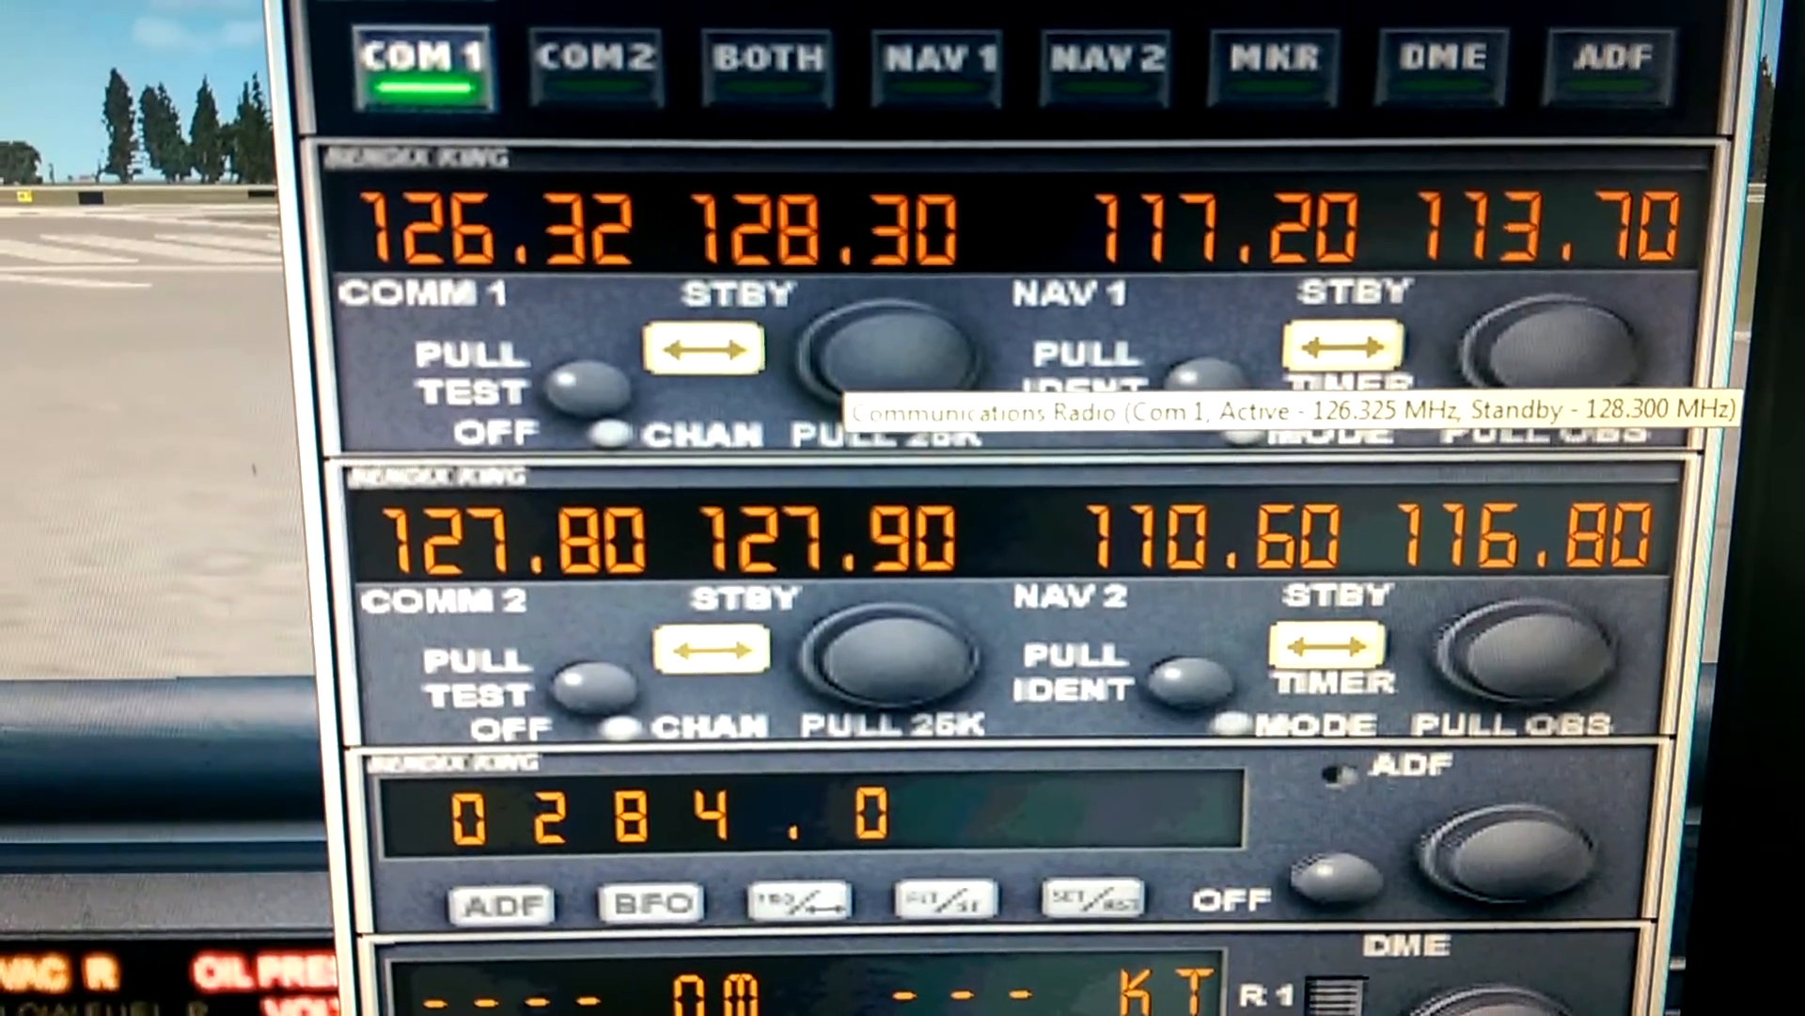
left_click(694, 346)
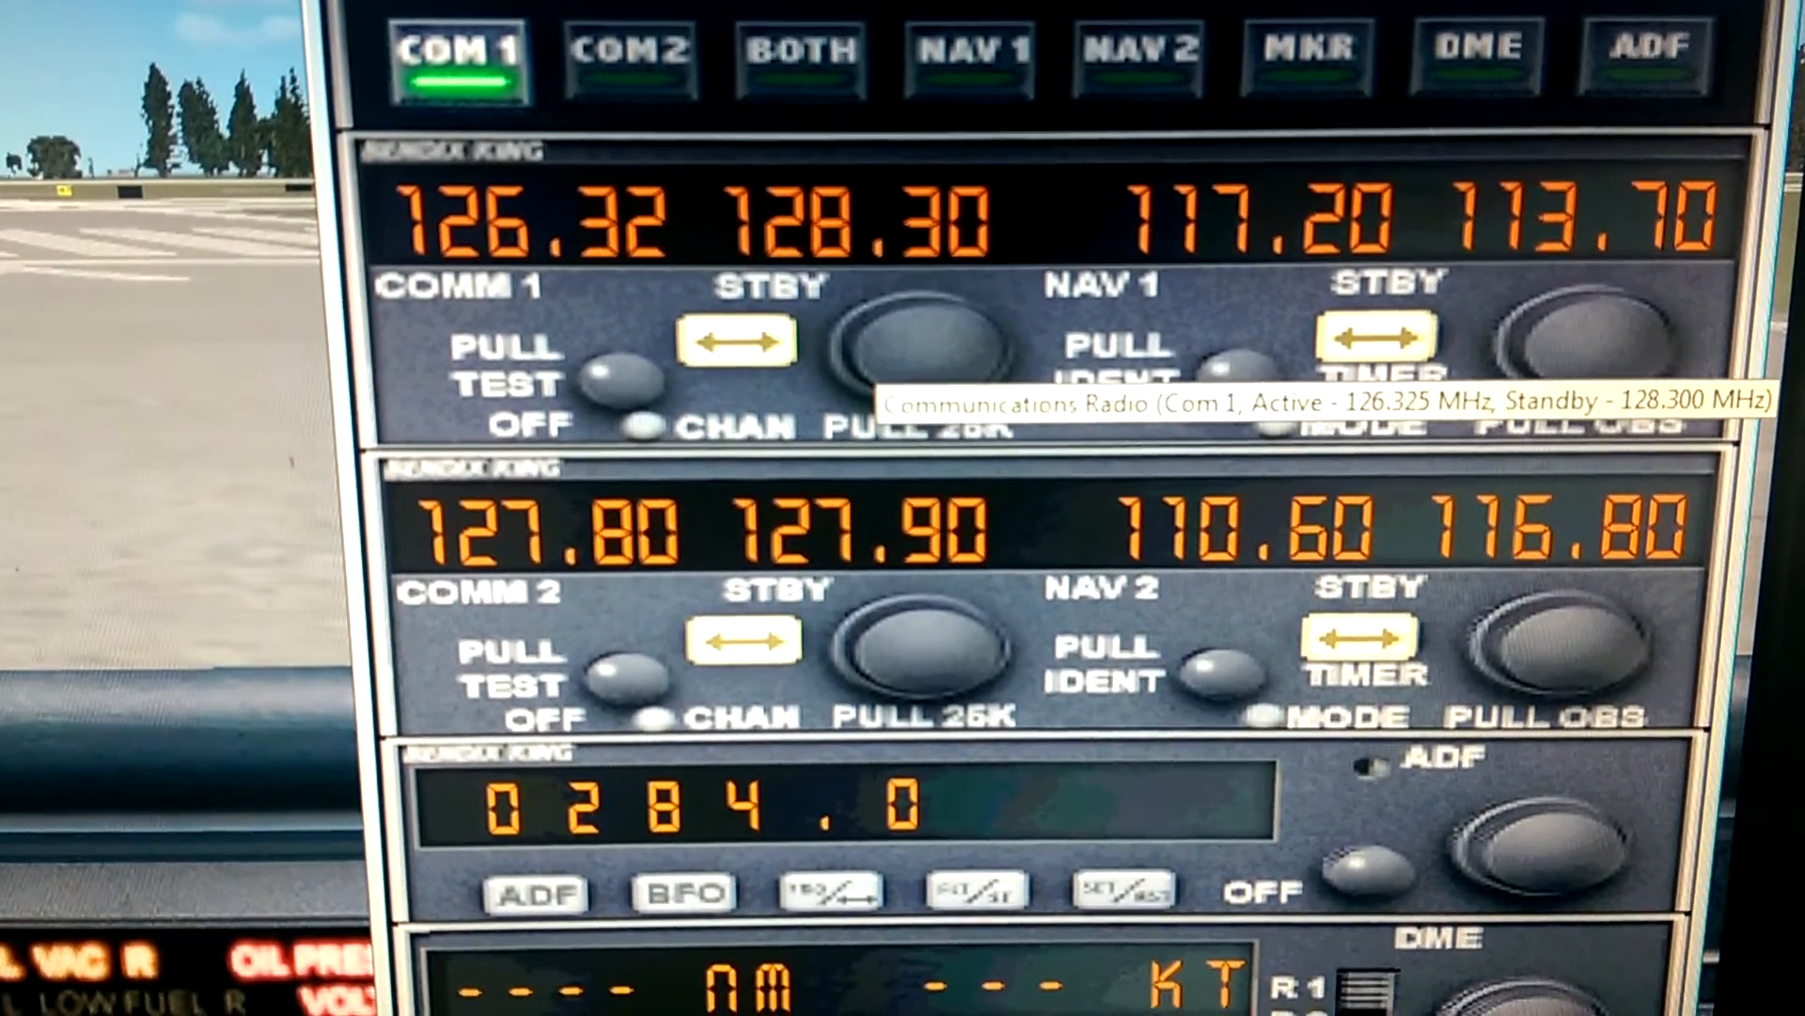
scroll(849, 392, "up", 1)
scroll(877, 407, "down", 1)
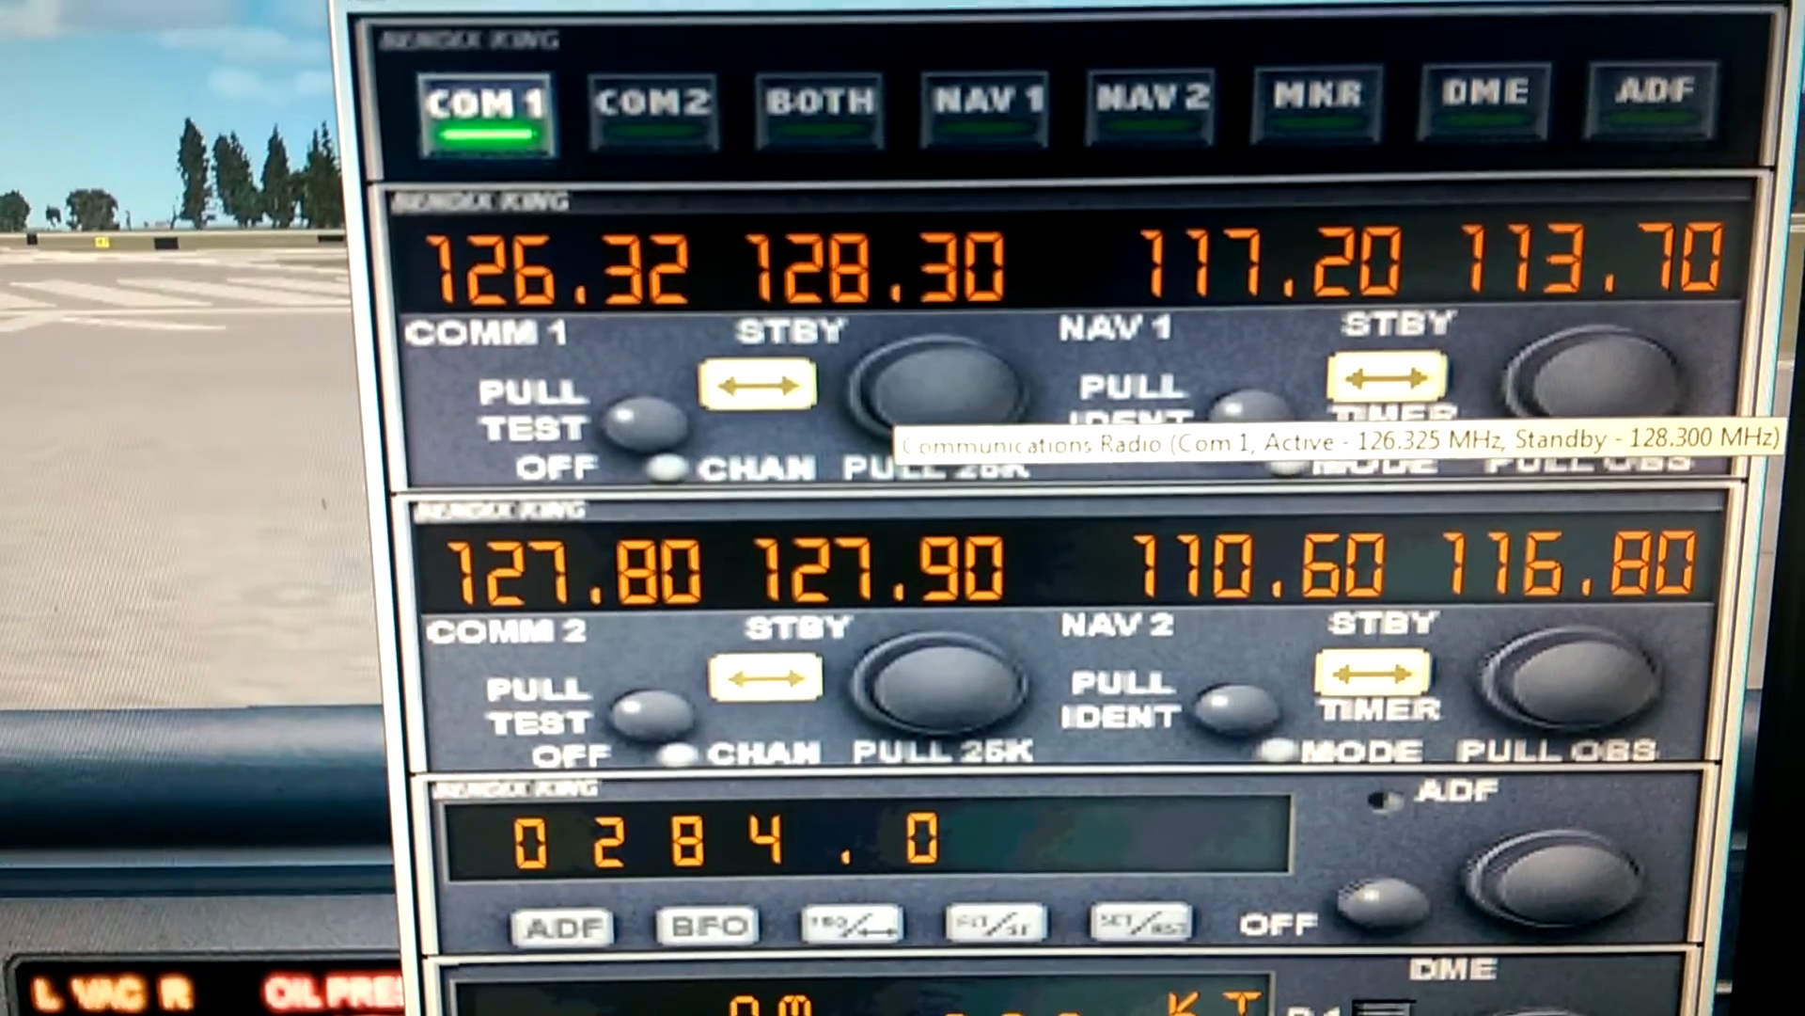